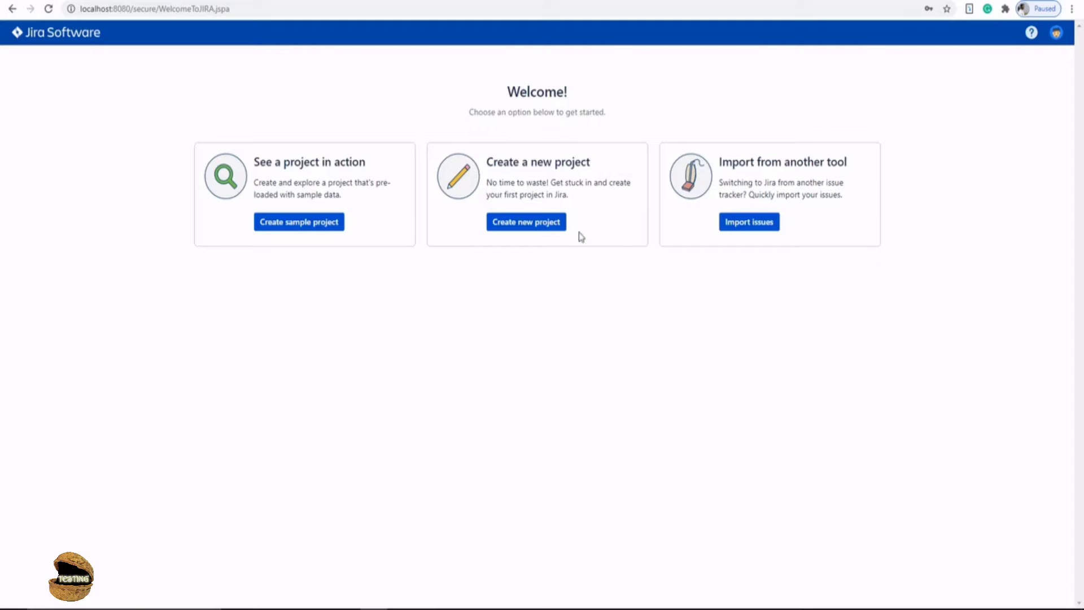
- Start a new project and preview the Scrum software development template's issue types and workflow
left_click(523, 226)
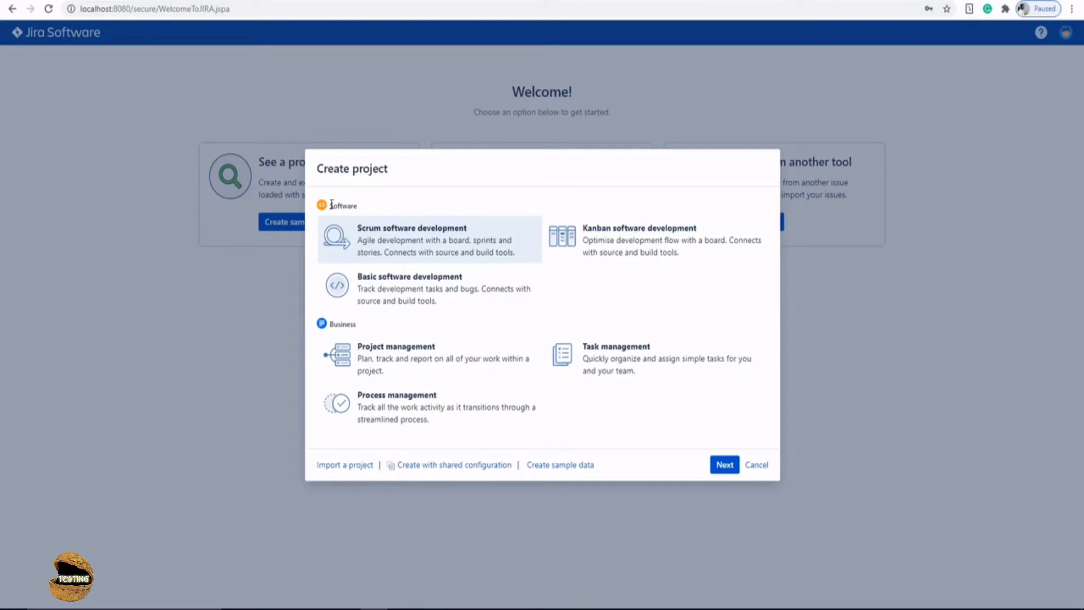
left_click_drag(331, 202, 381, 214)
left_click(435, 202)
double_click(448, 252)
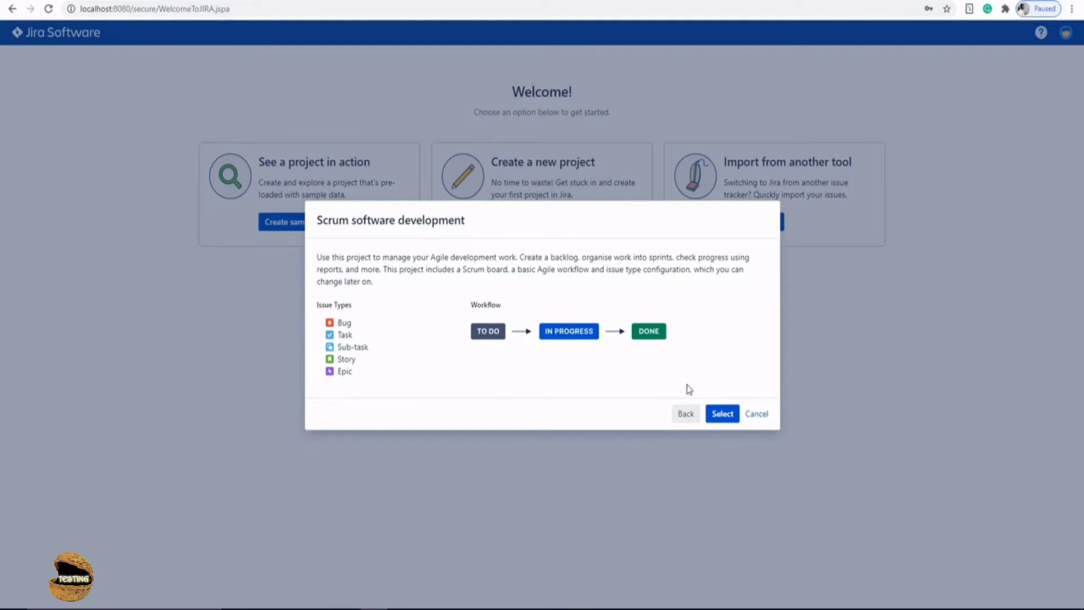
left_click(685, 414)
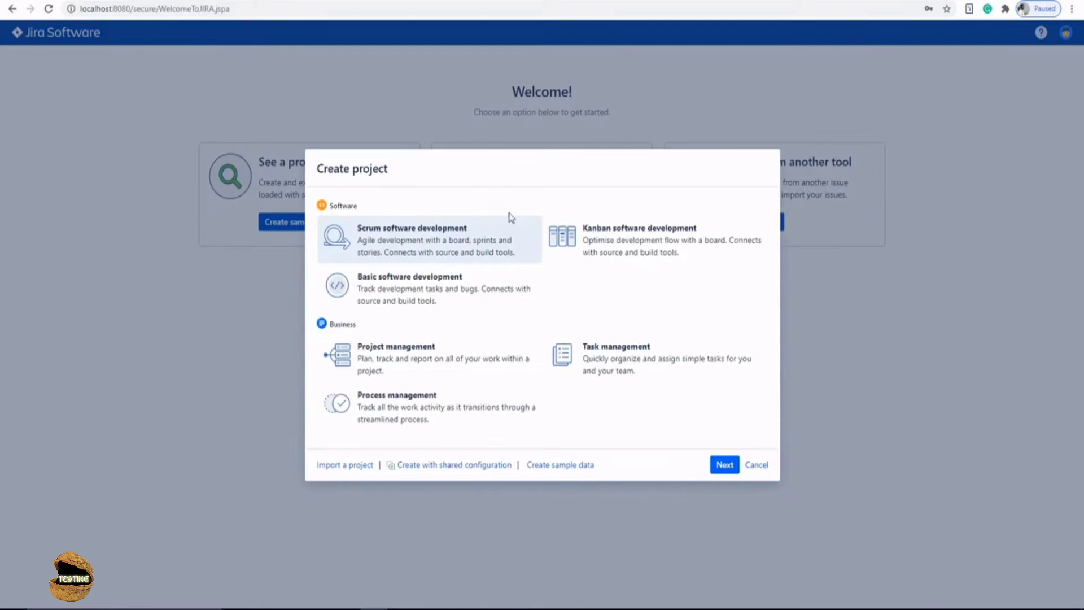
left_click(629, 251)
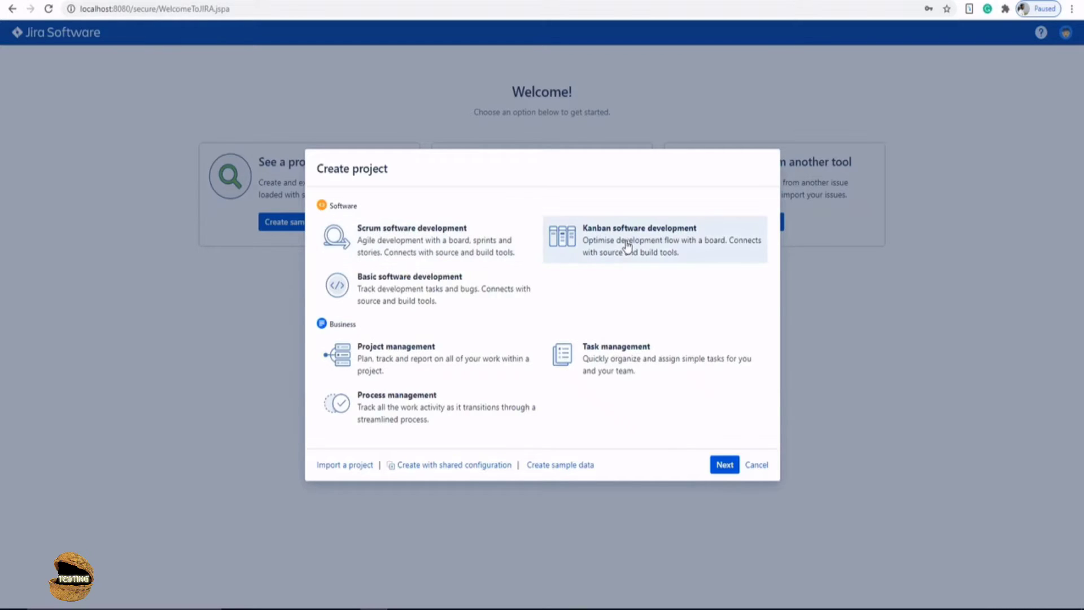
left_click(724, 464)
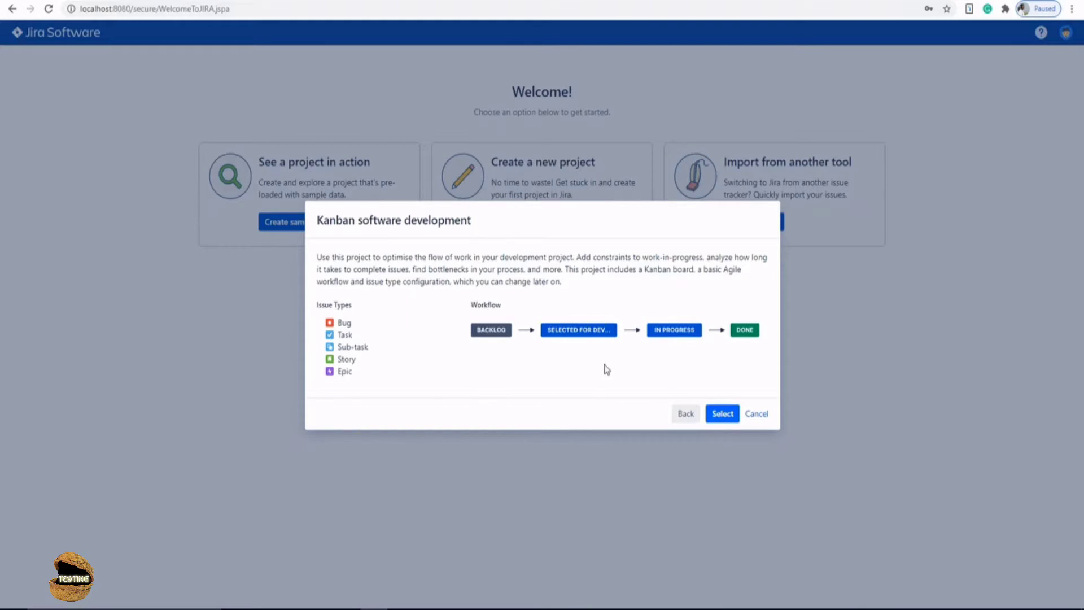
left_click(685, 416)
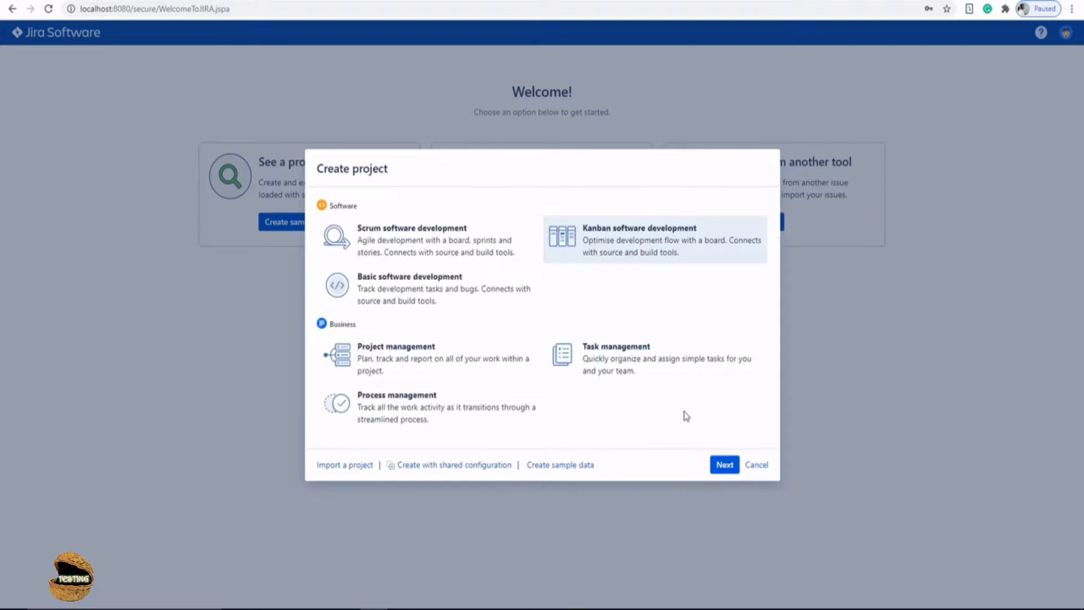
left_click(417, 361)
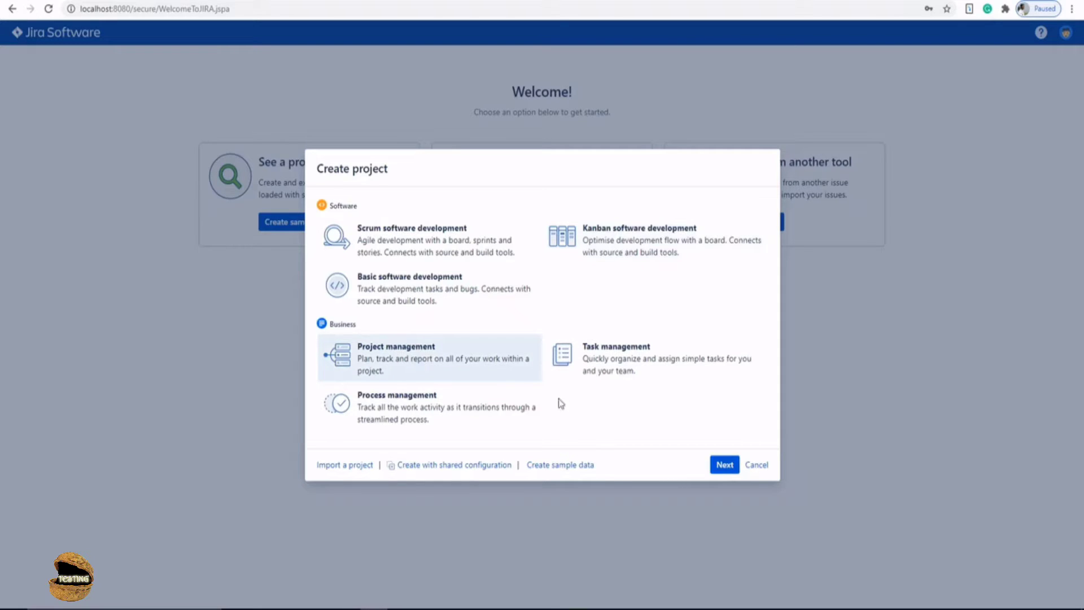
left_click(722, 466)
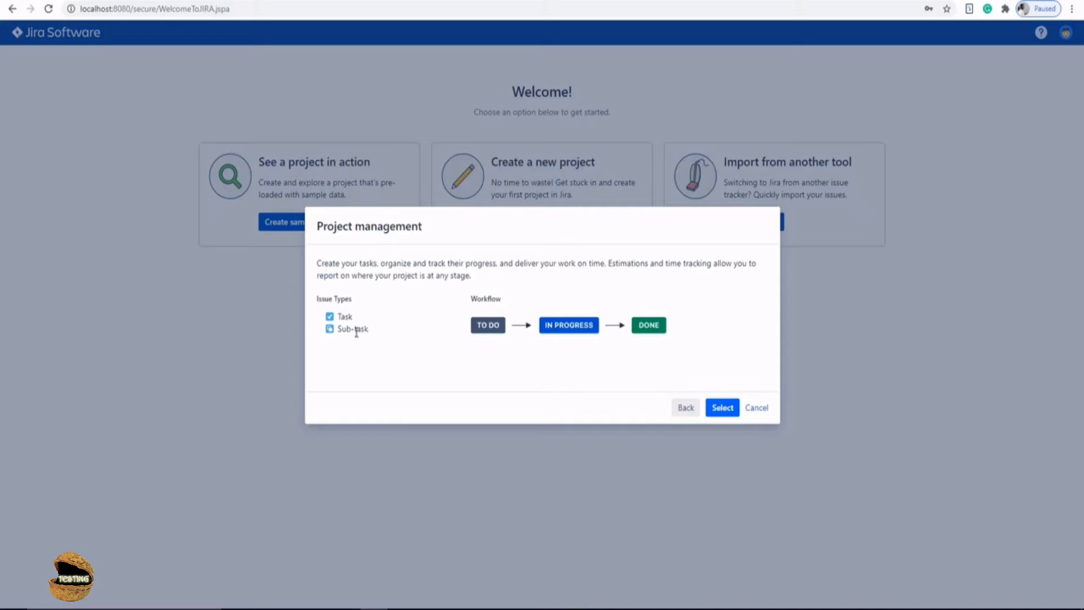
left_click(685, 409)
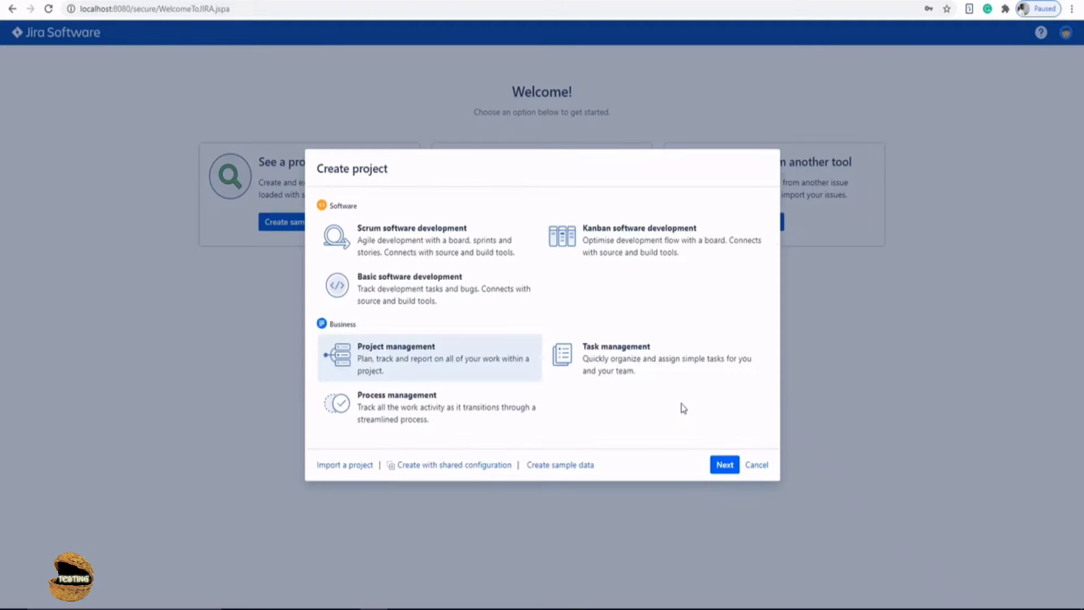
- Choose Scrum software development and show its Bug, Task, Sub-task, Story, Epic issue types and To Do–In Progress–Done workflow
left_click(378, 243)
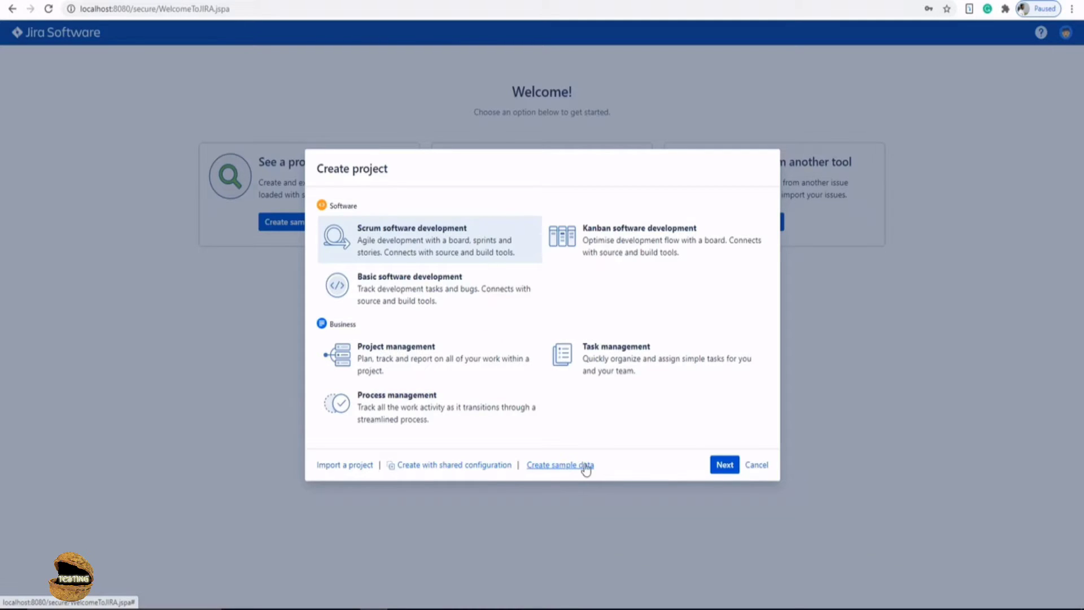
left_click(725, 464)
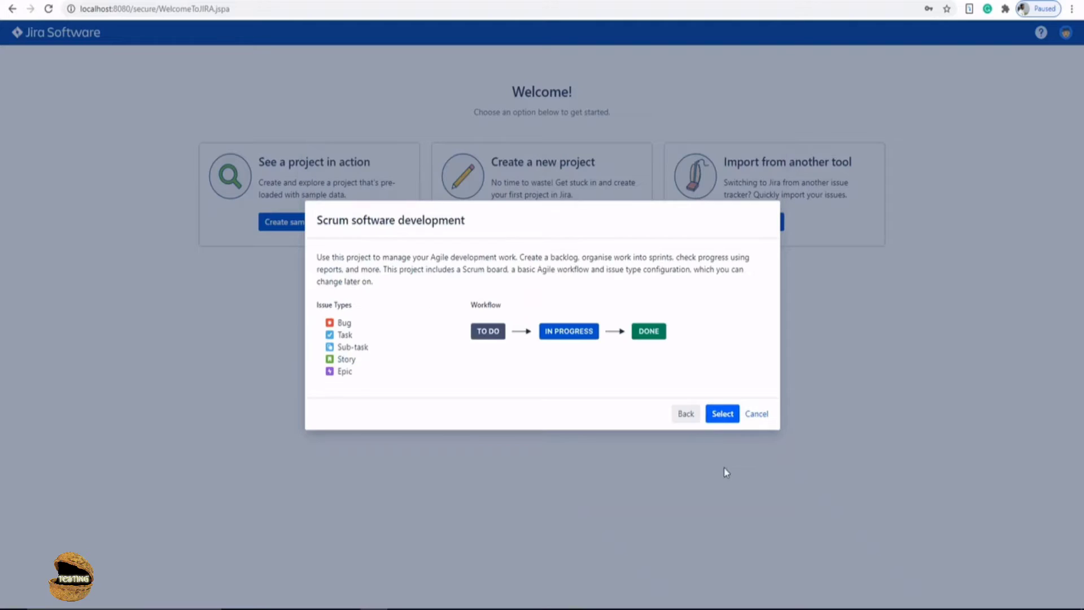
- Create the Scrum project 'Testing In Nutshell' with key TIN from the Scrum template
left_click(724, 415)
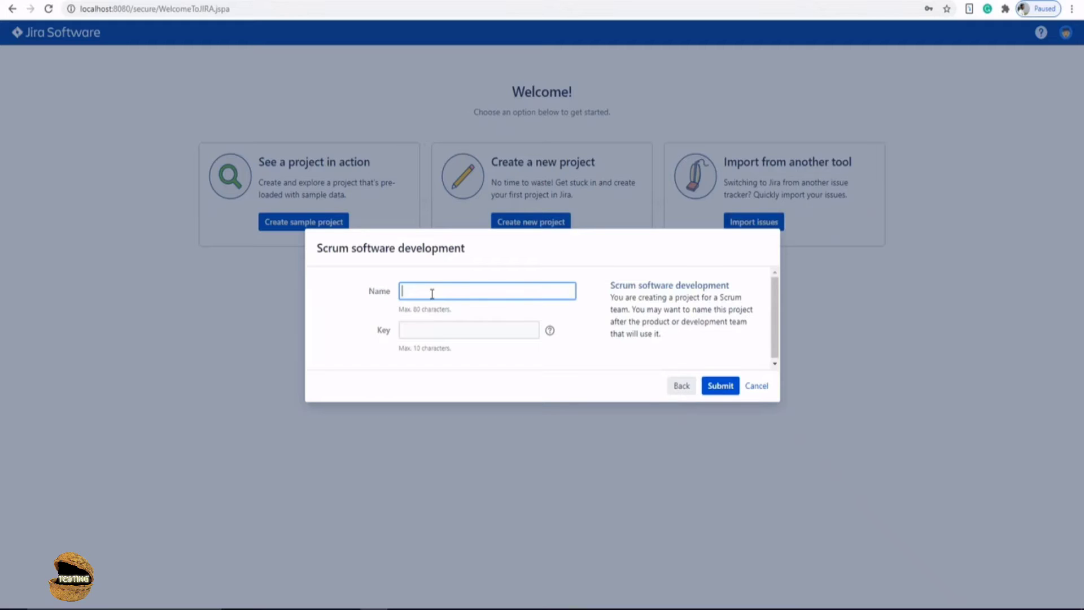
type("Testing In Nutshell")
left_click(725, 388)
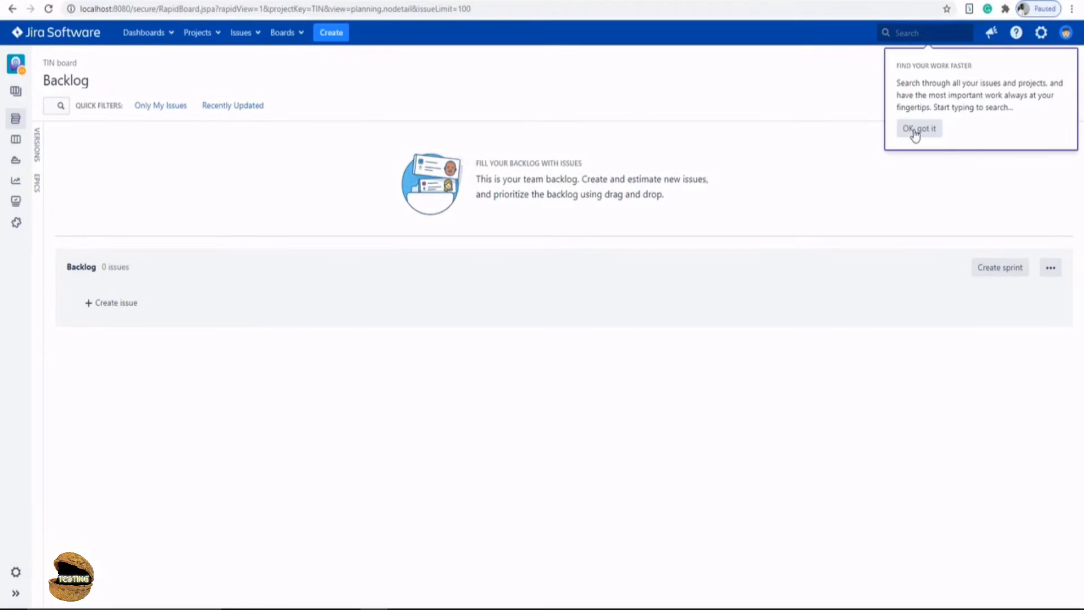
- Dismiss the search tip and browse the board switcher, Active sprints and the empty Releases page
left_click(914, 131)
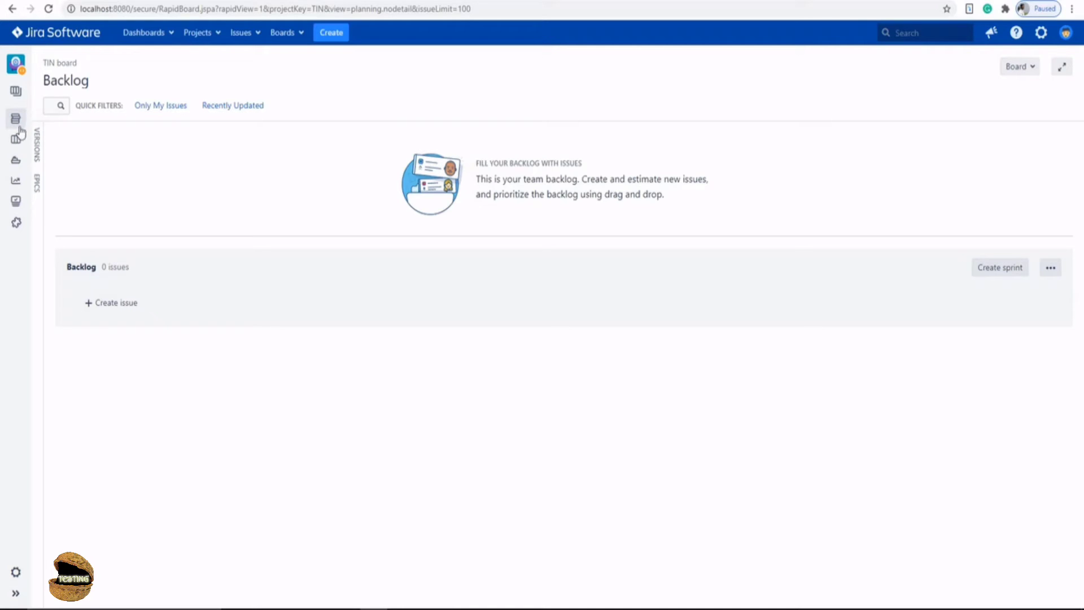
left_click(16, 92)
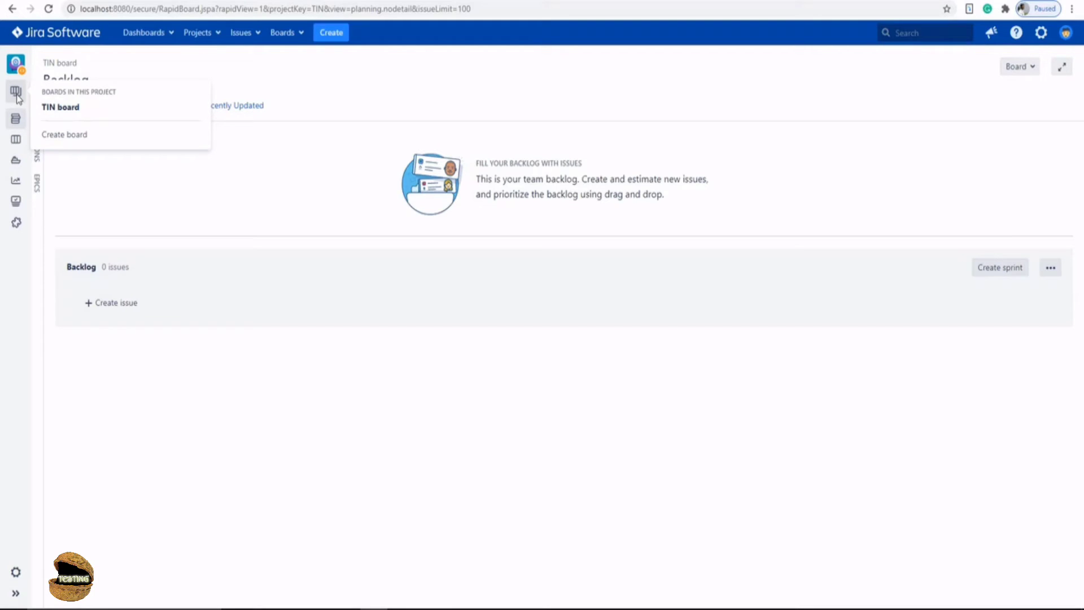
left_click(16, 141)
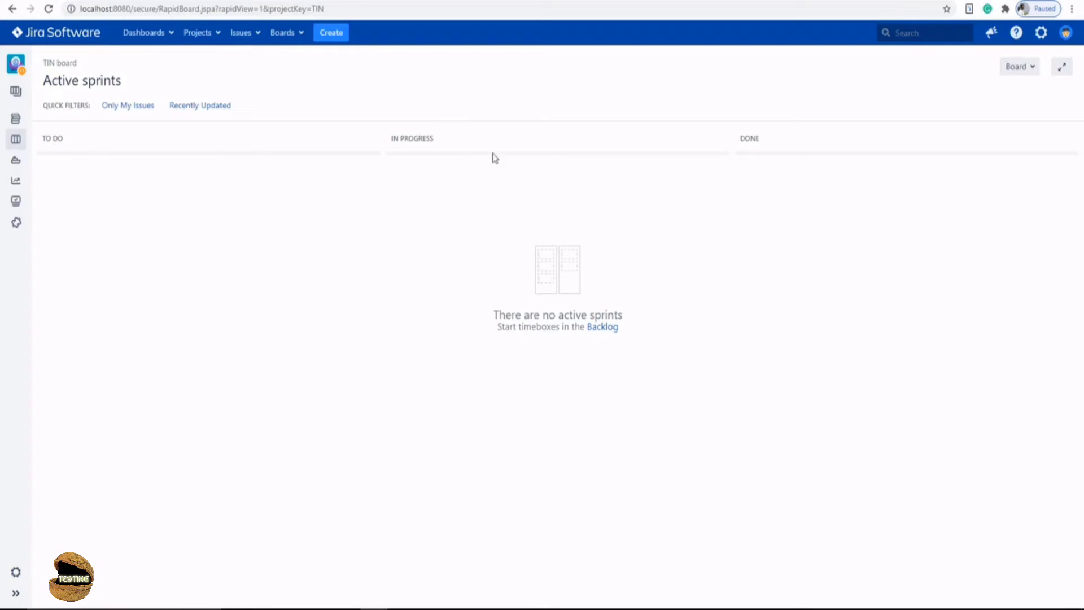
left_click(16, 164)
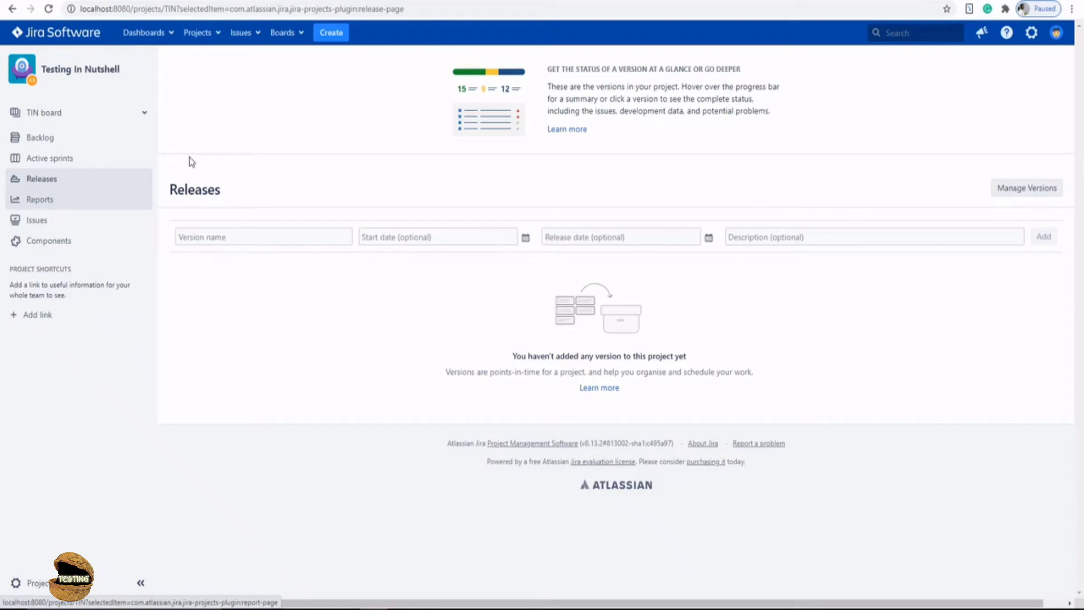
- Browse the Dashboards, Projects, Issues and Boards menus, then open the TIN board's Active sprints
left_click(144, 32)
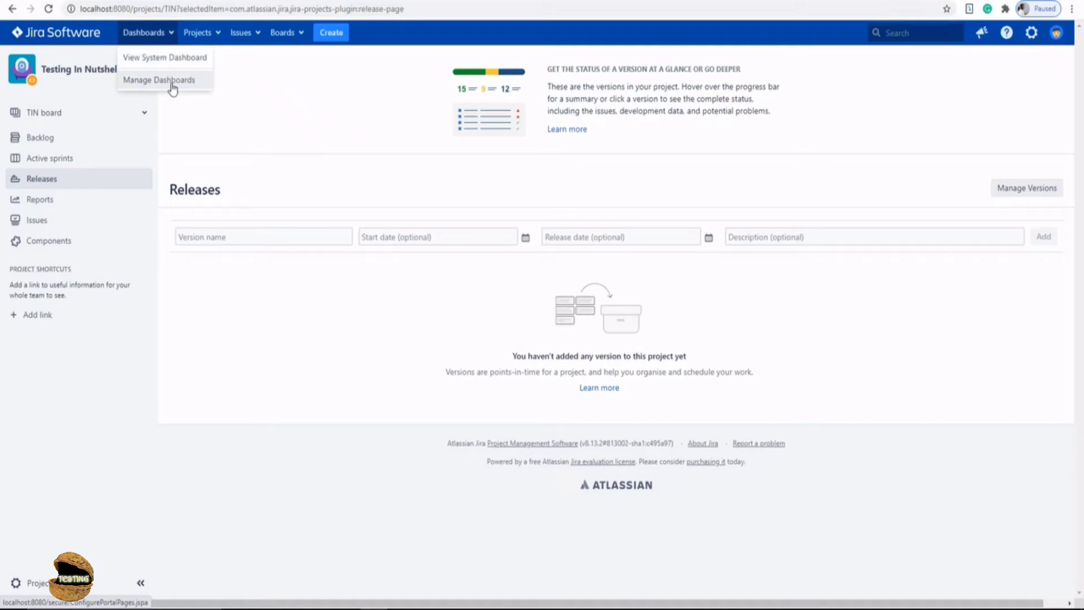
left_click(218, 33)
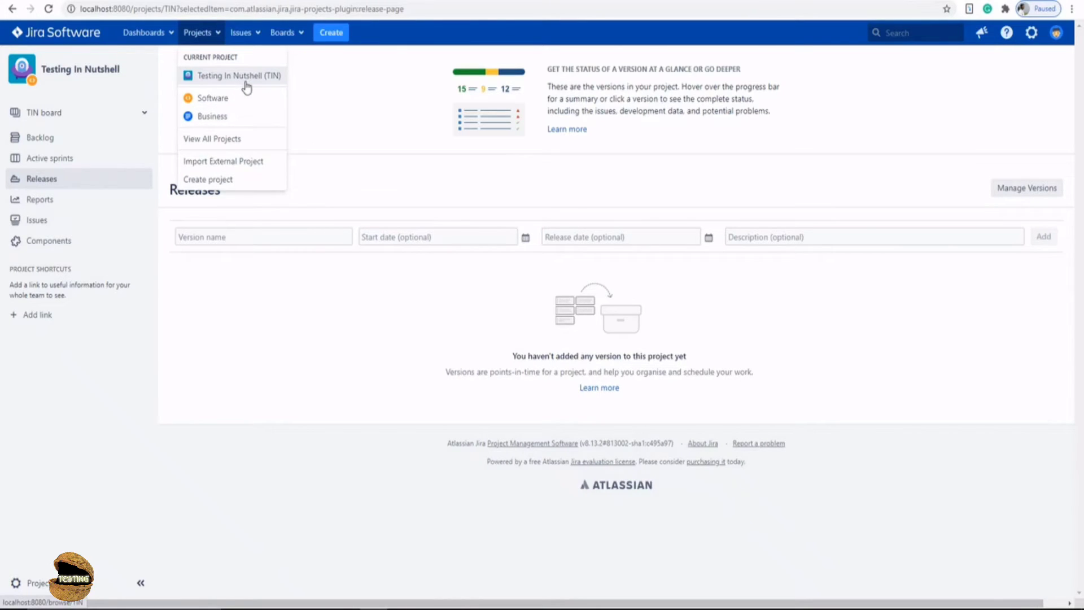
left_click(258, 37)
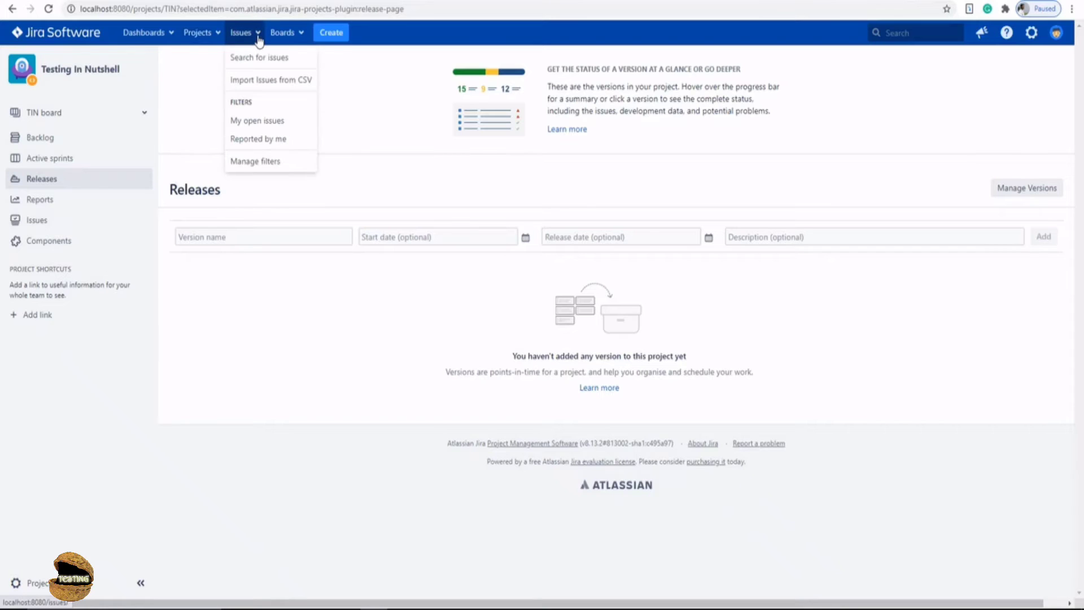
left_click(298, 34)
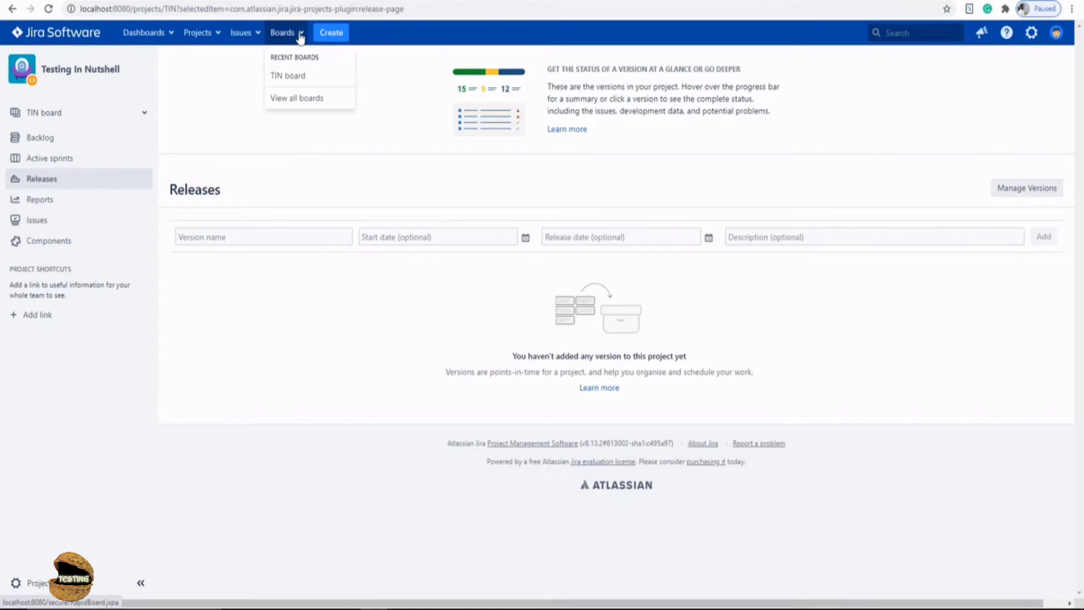
left_click(304, 77)
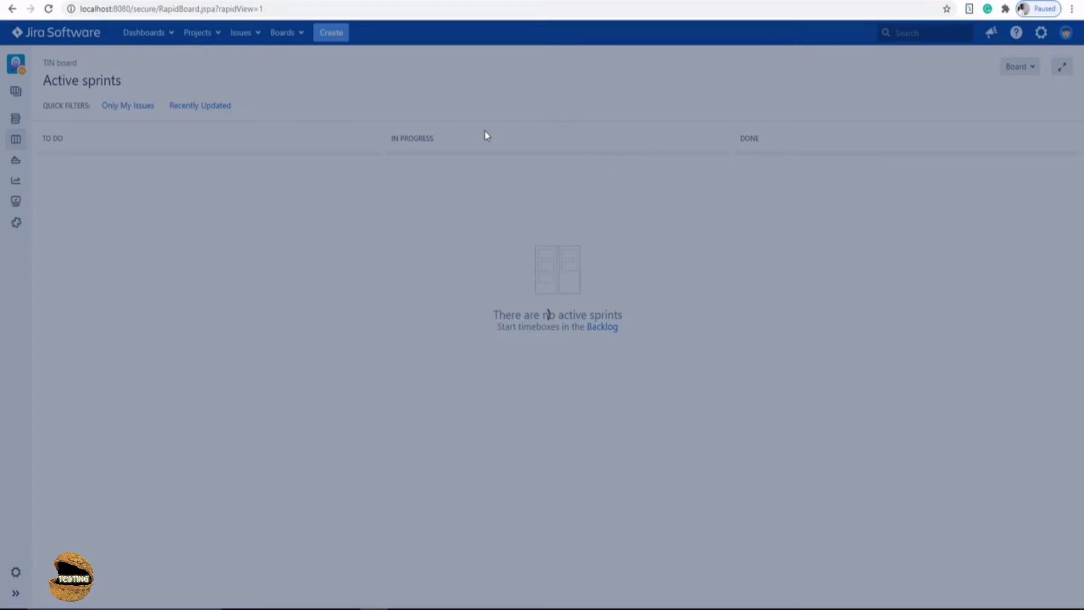
- Check the available issue types in Create Issue, keep Story, and cancel without creating an issue
left_click(540, 138)
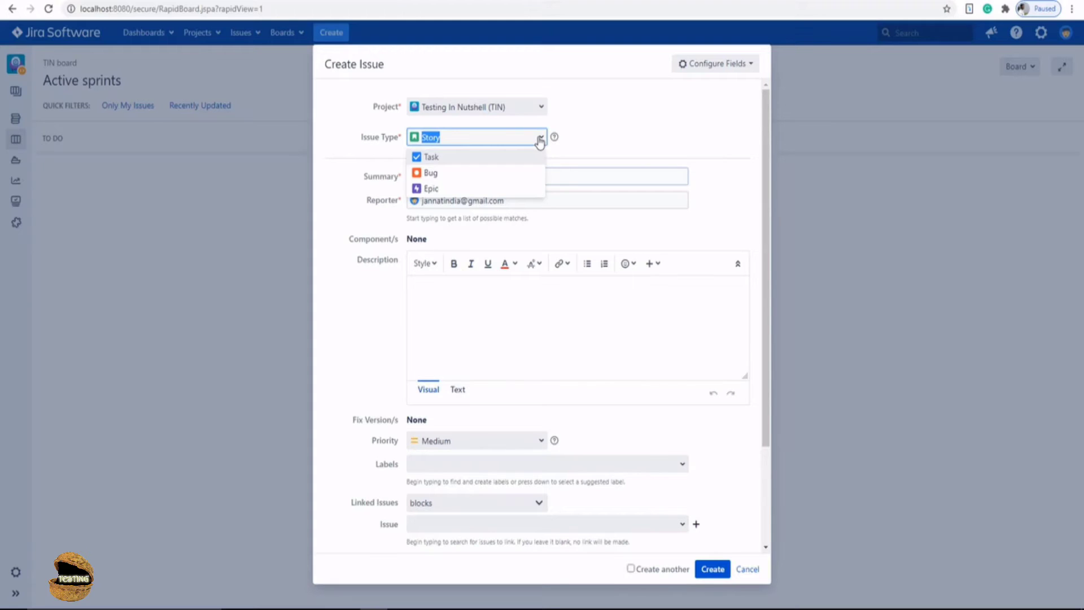
left_click(540, 138)
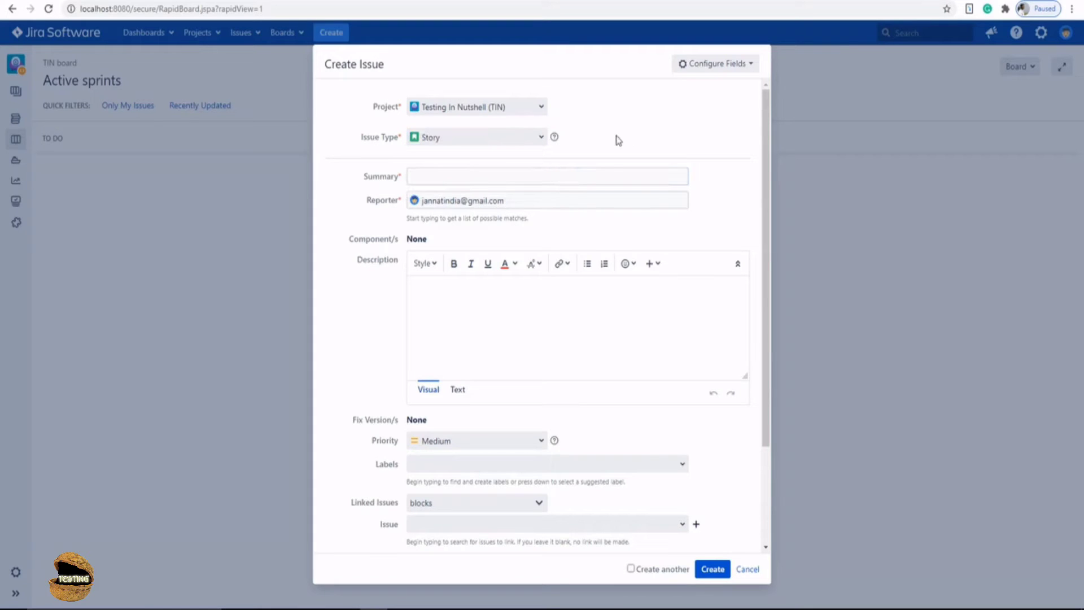
left_click(748, 569)
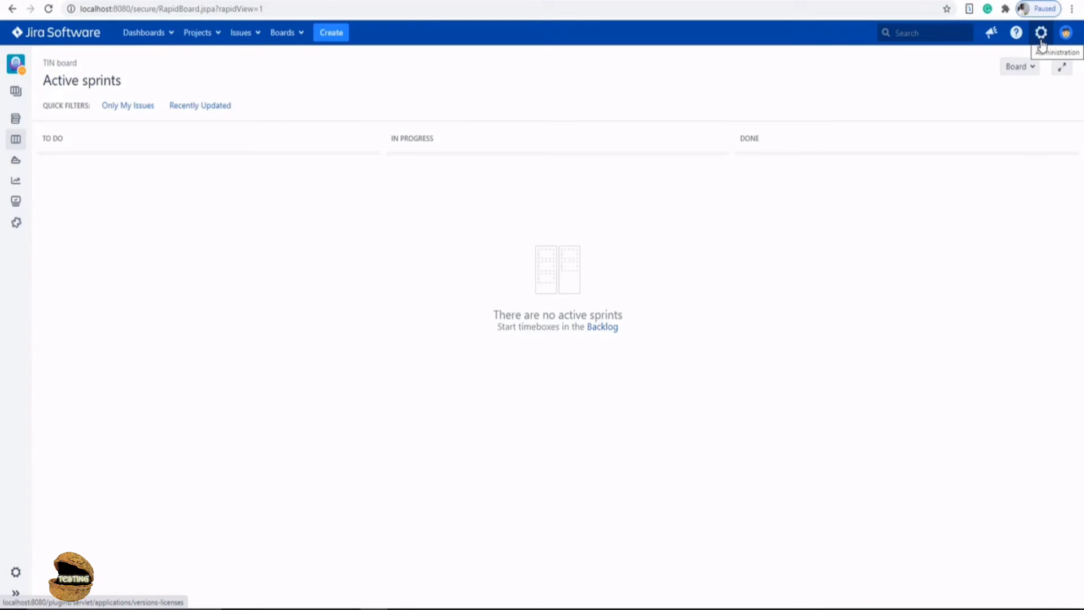
left_click(1040, 35)
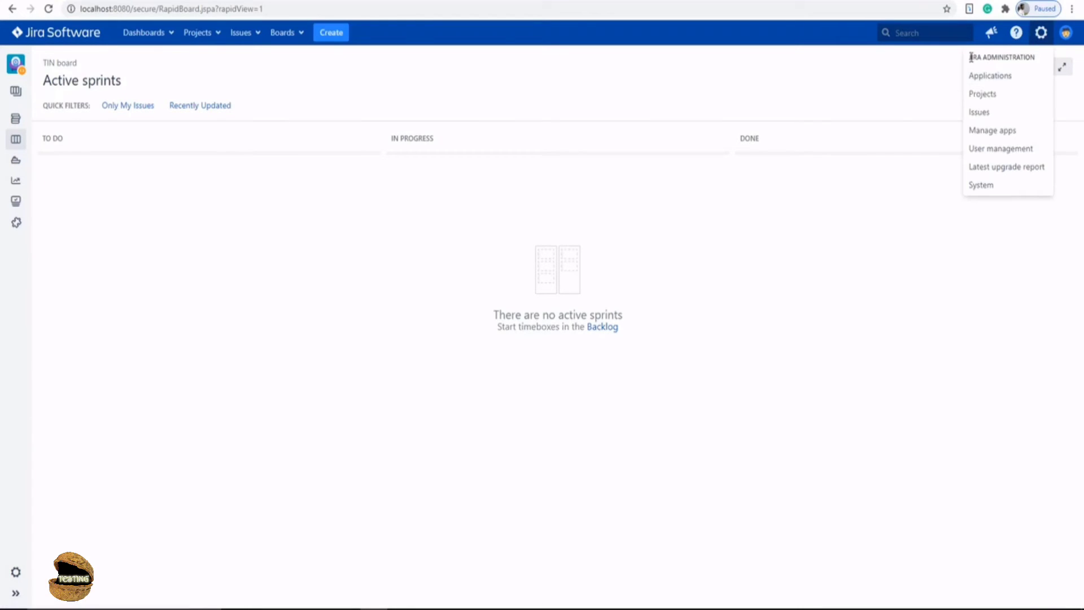
left_click_drag(972, 57, 1030, 60)
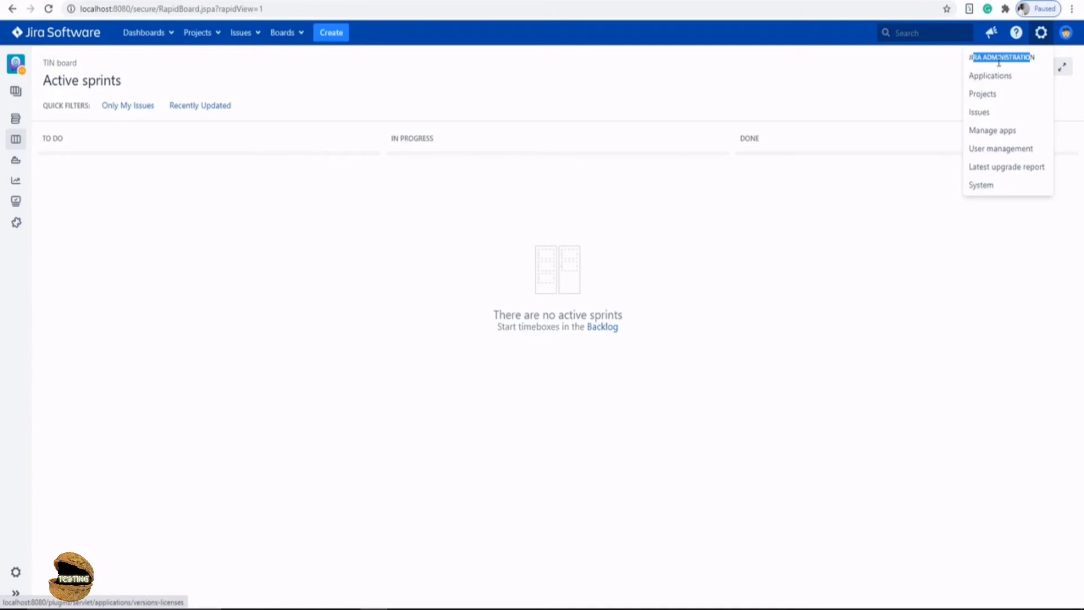
left_click(931, 70)
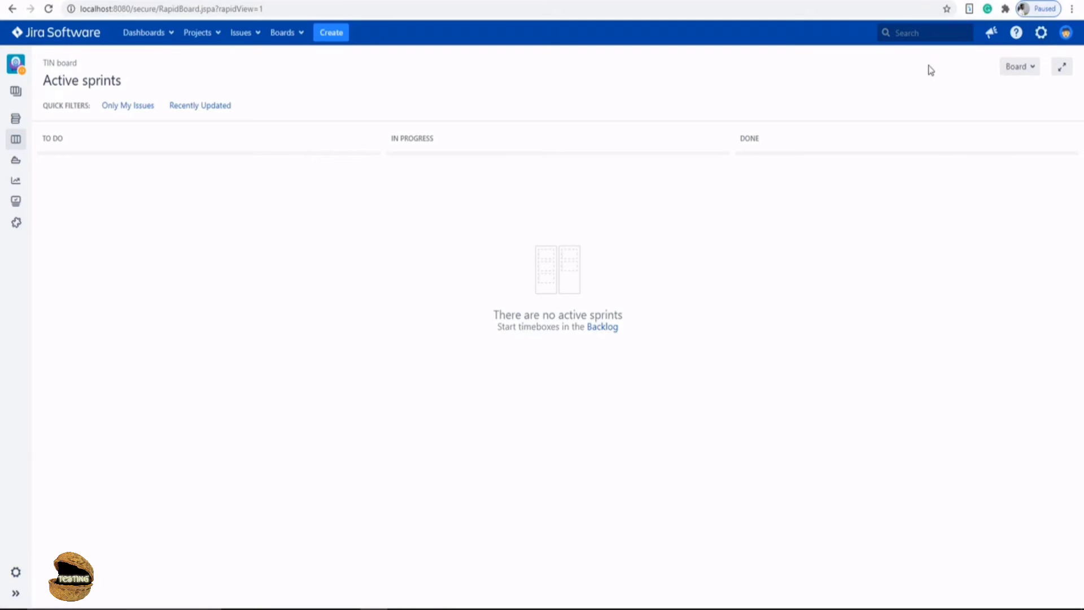
- Open the Testing In Nutshell project settings and dismiss the re-index recommendation notice
left_click(15, 573)
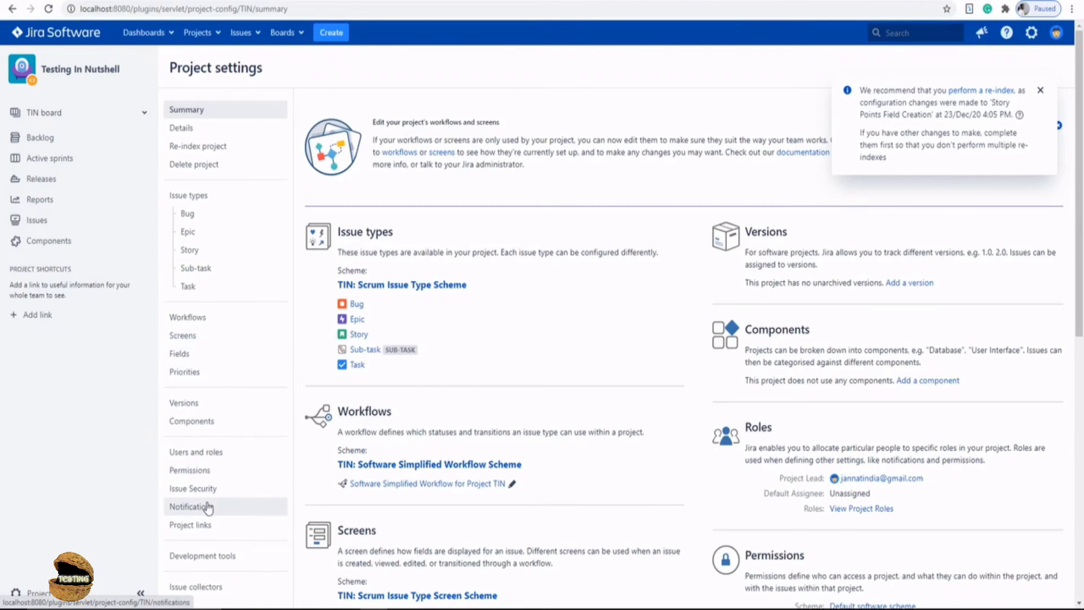
scroll(209, 497, "down", 3)
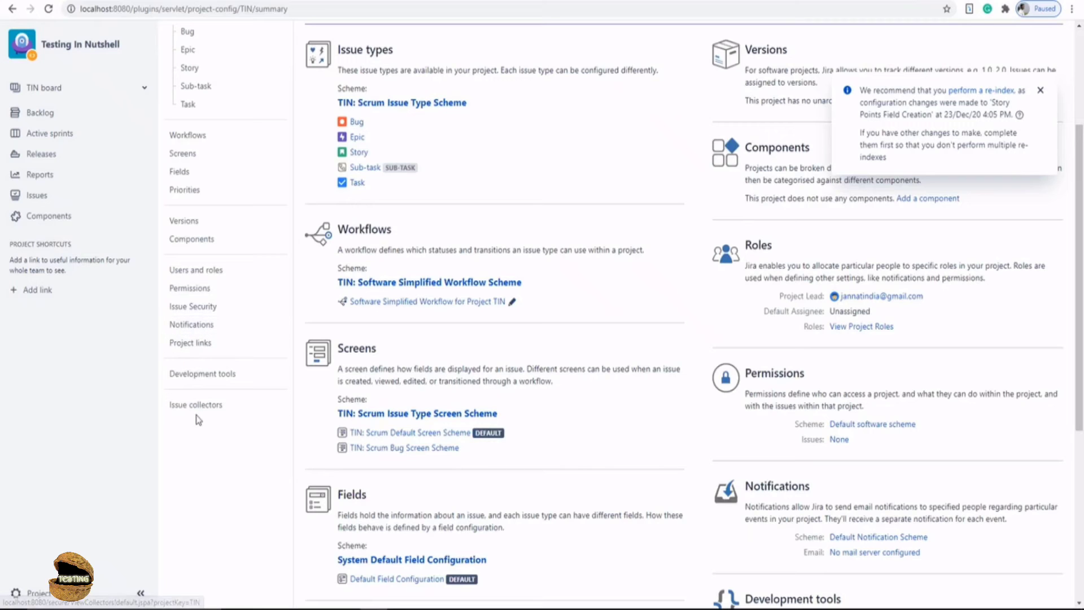
scroll(687, 452, "up", 3)
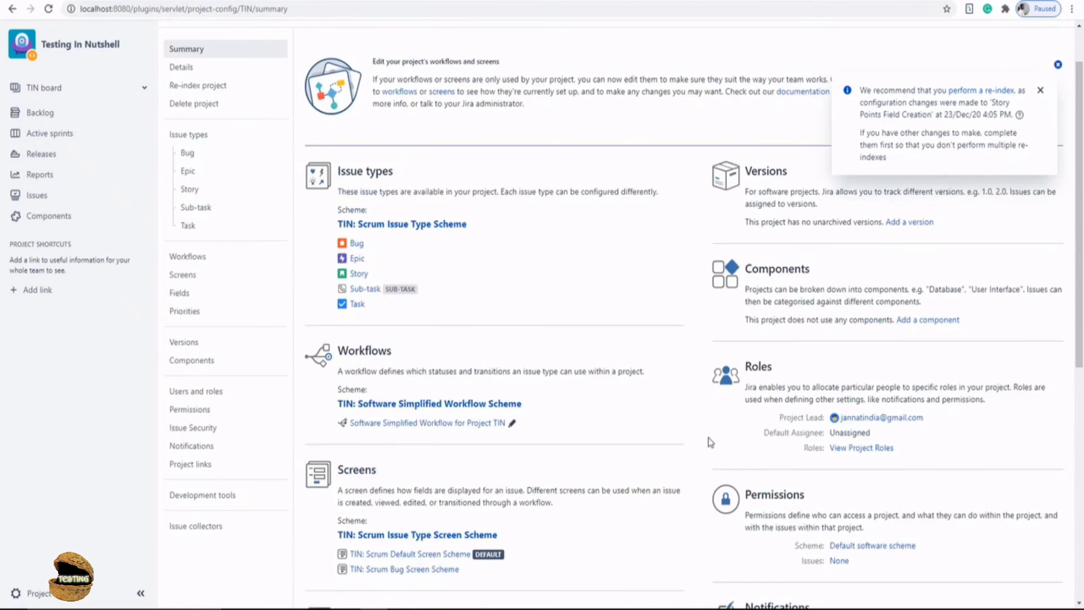
left_click(1041, 90)
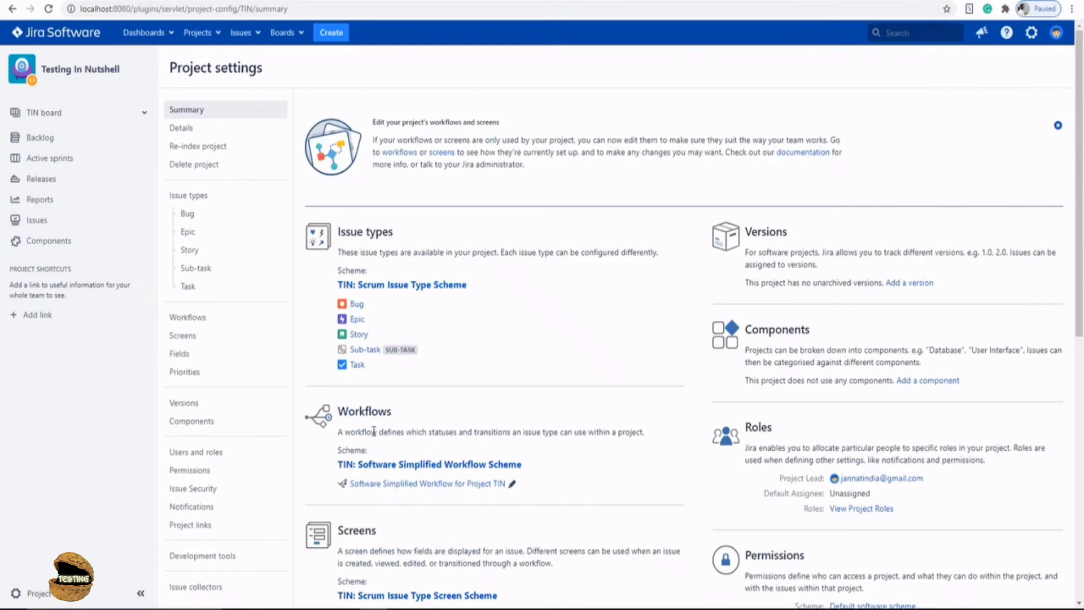
- Scroll through the settings summary listing the Scrum issue type and Simplified Workflow schemes
scroll(374, 430, "down", 1)
scroll(418, 404, "down", 2)
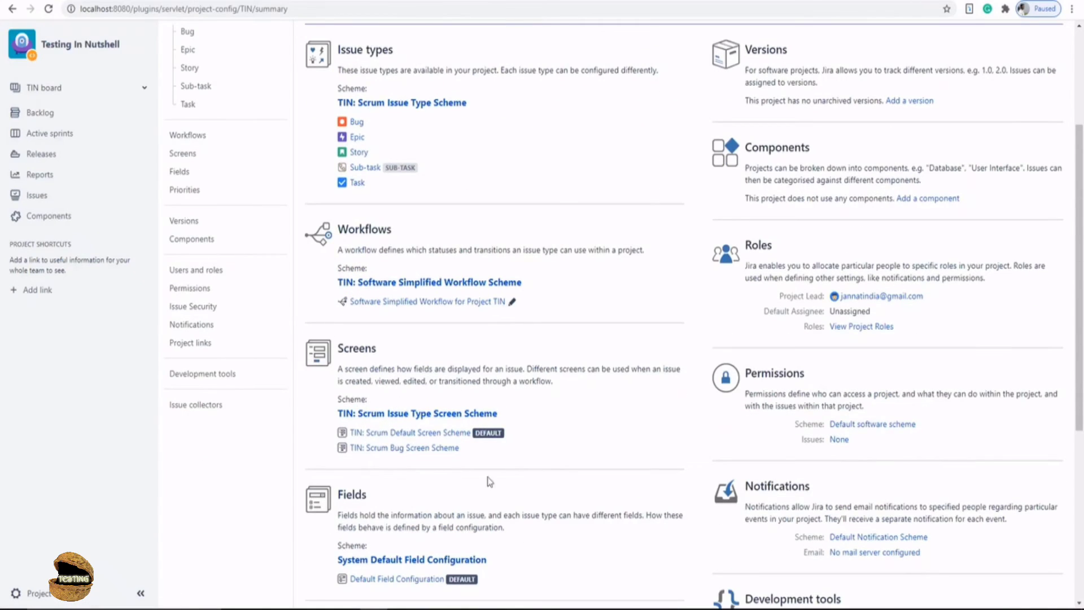
scroll(564, 485, "down", 2)
scroll(649, 484, "down", 1)
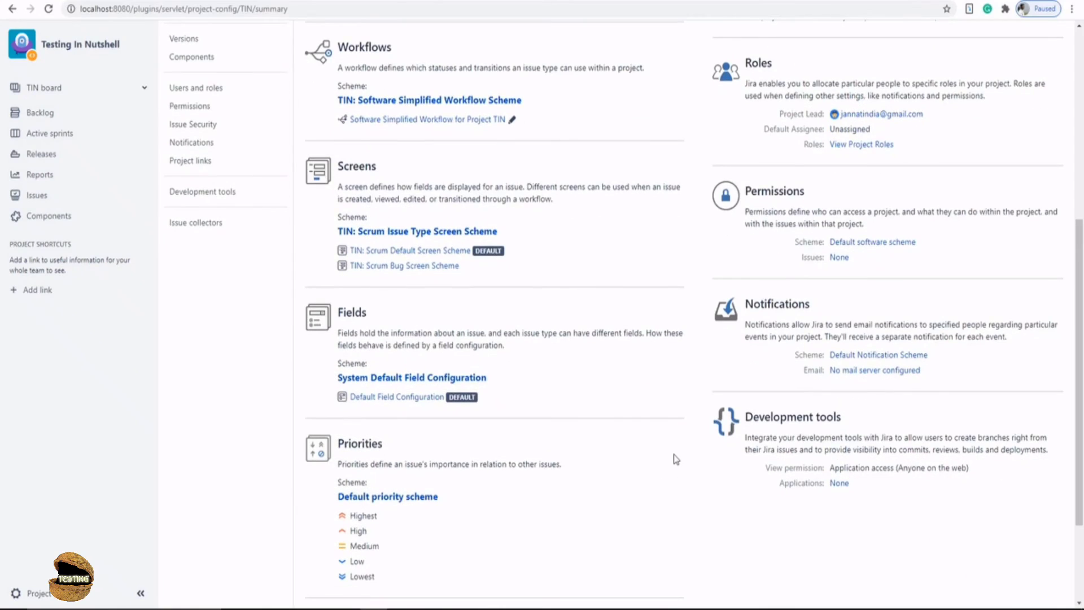
scroll(698, 485, "up", 2)
scroll(700, 468, "up", 2)
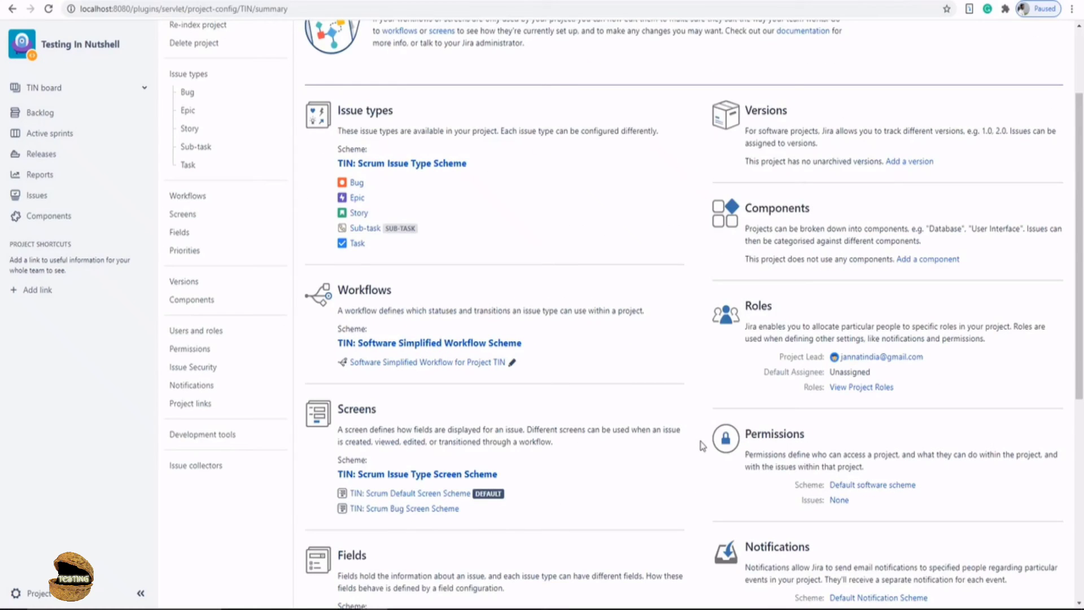
scroll(702, 446, "up", 2)
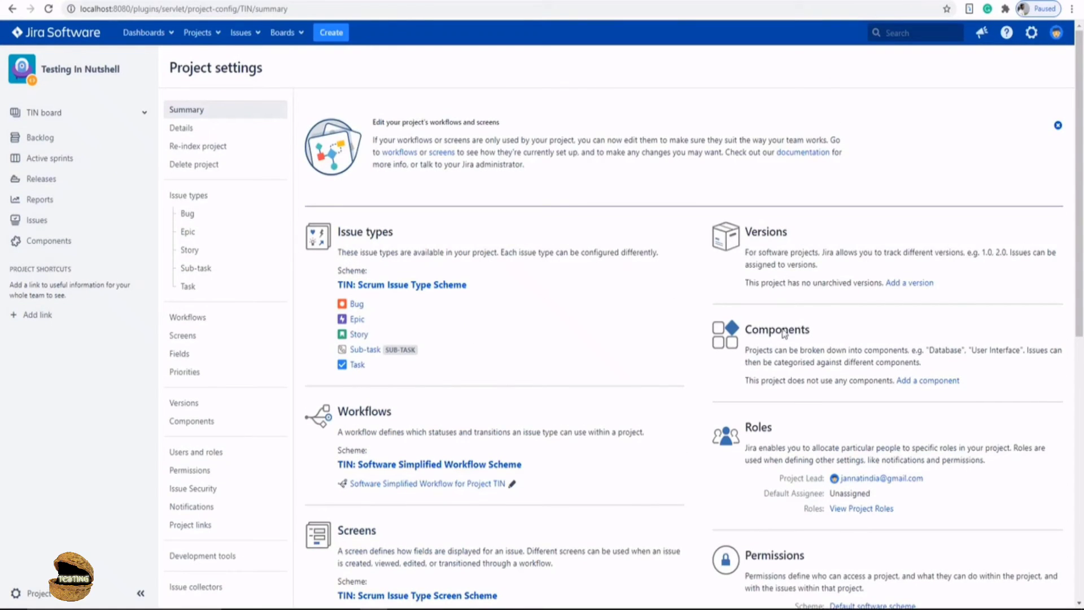
scroll(728, 432, "down", 2)
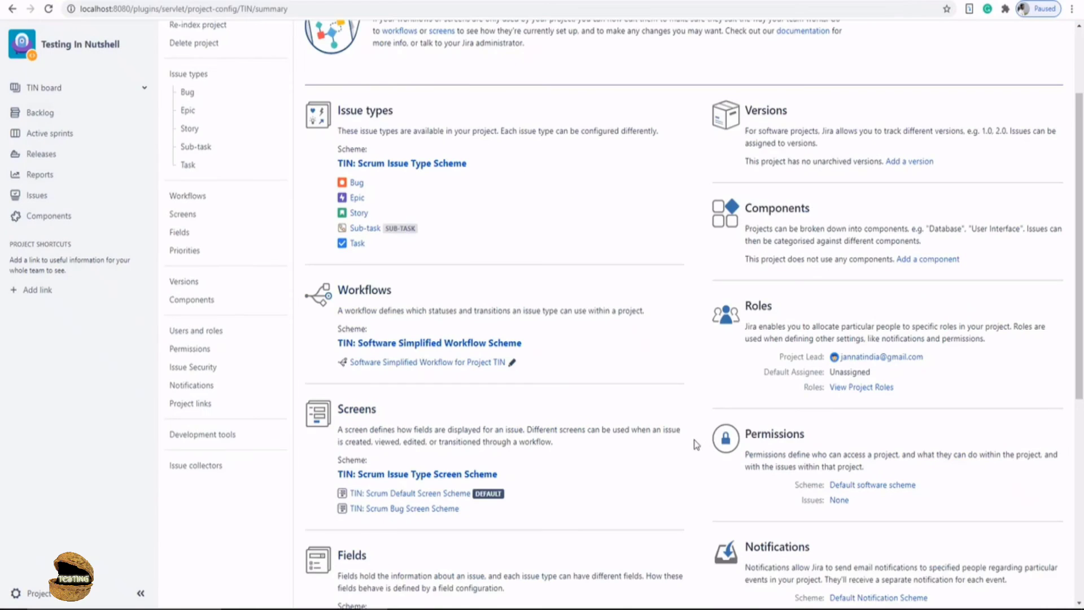
scroll(712, 452, "down", 2)
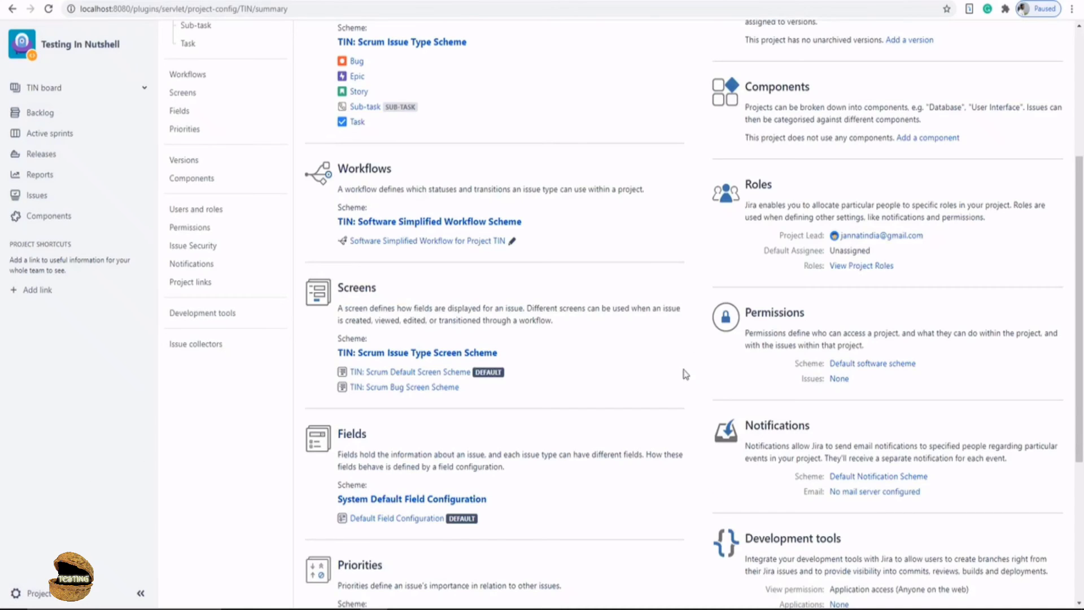
scroll(685, 373, "up", 2)
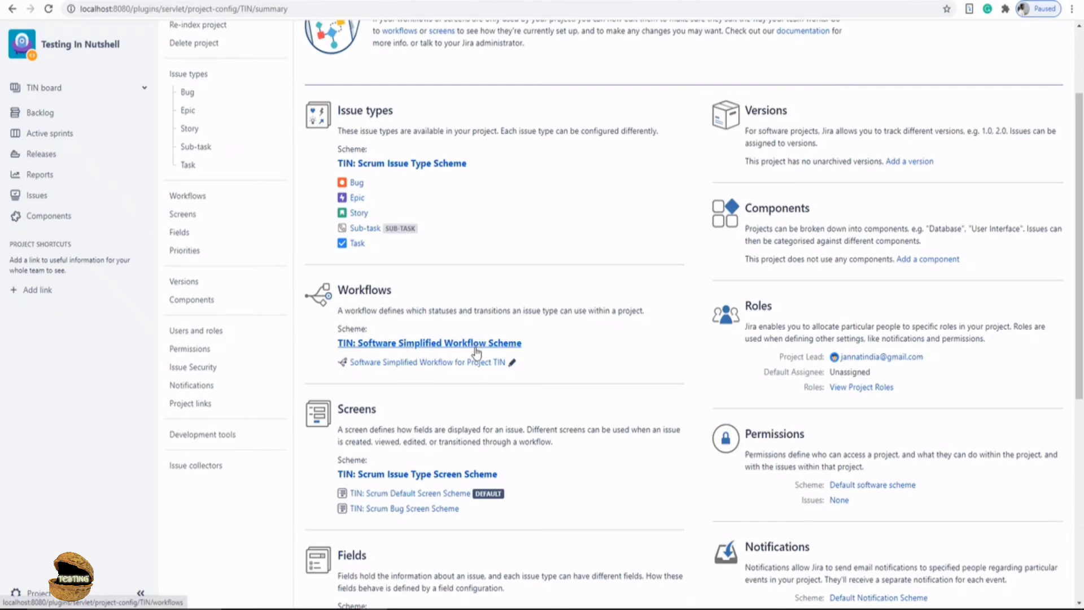
scroll(570, 231, "up", 2)
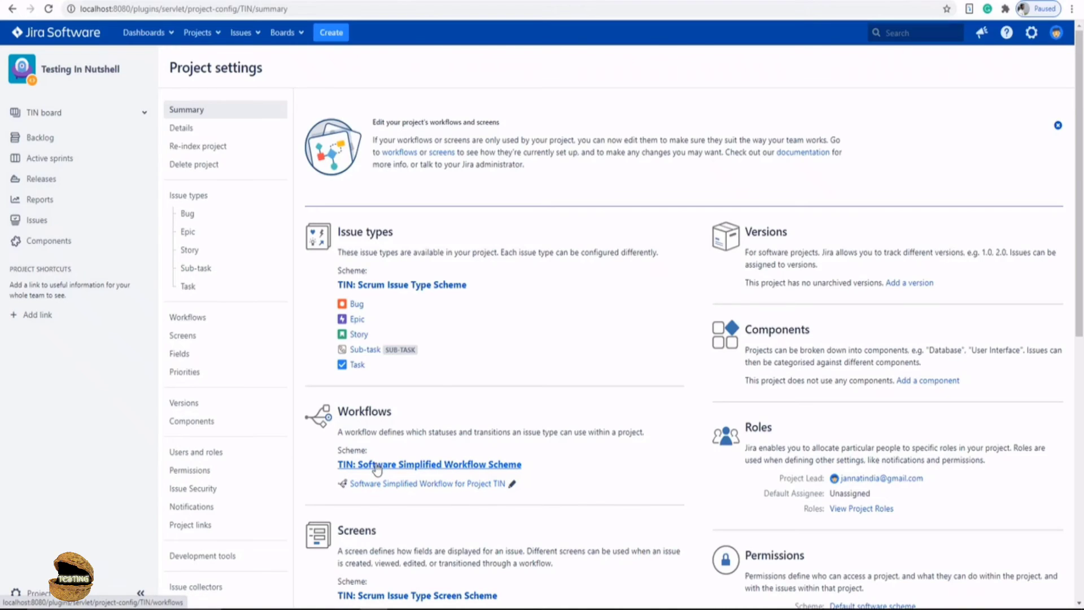
- Open the TIN: Scrum Issue Type Scheme and view the Story type's View issue screen fields
left_click(395, 288)
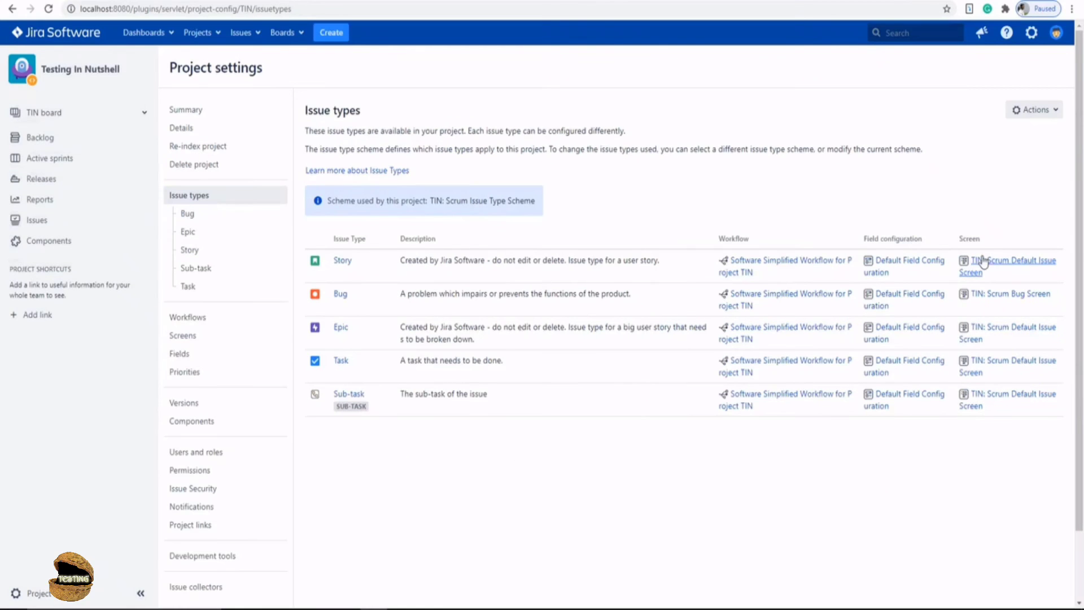
left_click(988, 263)
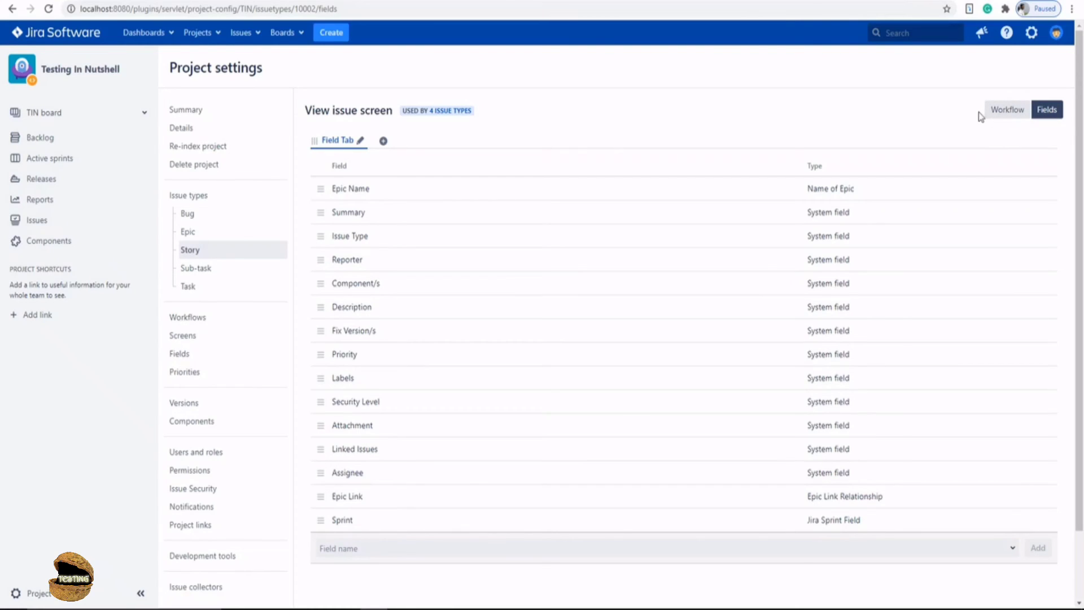
left_click_drag(169, 68, 273, 79)
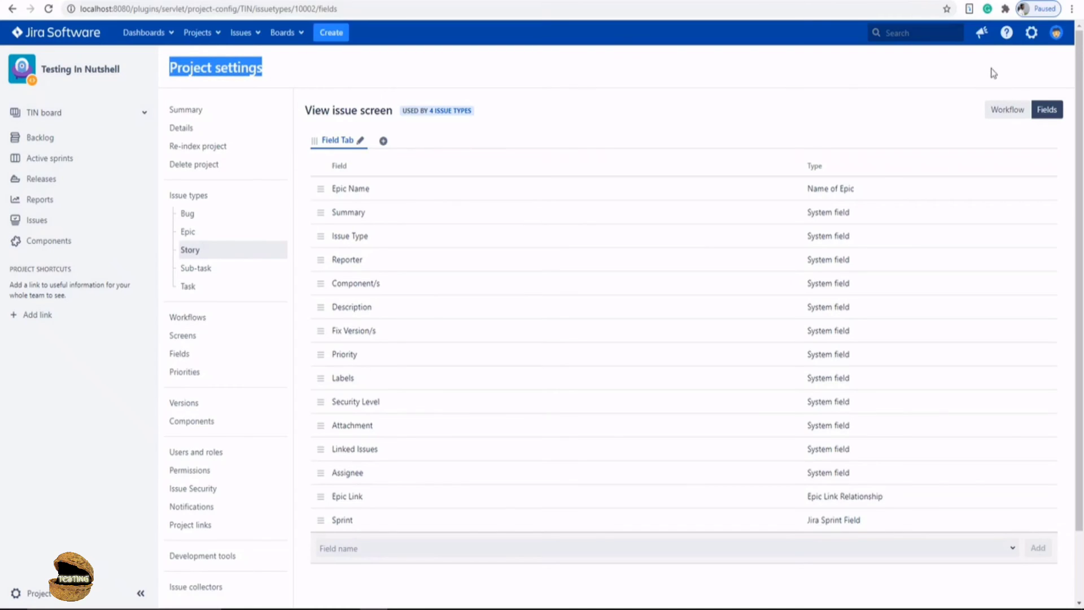
left_click(1033, 38)
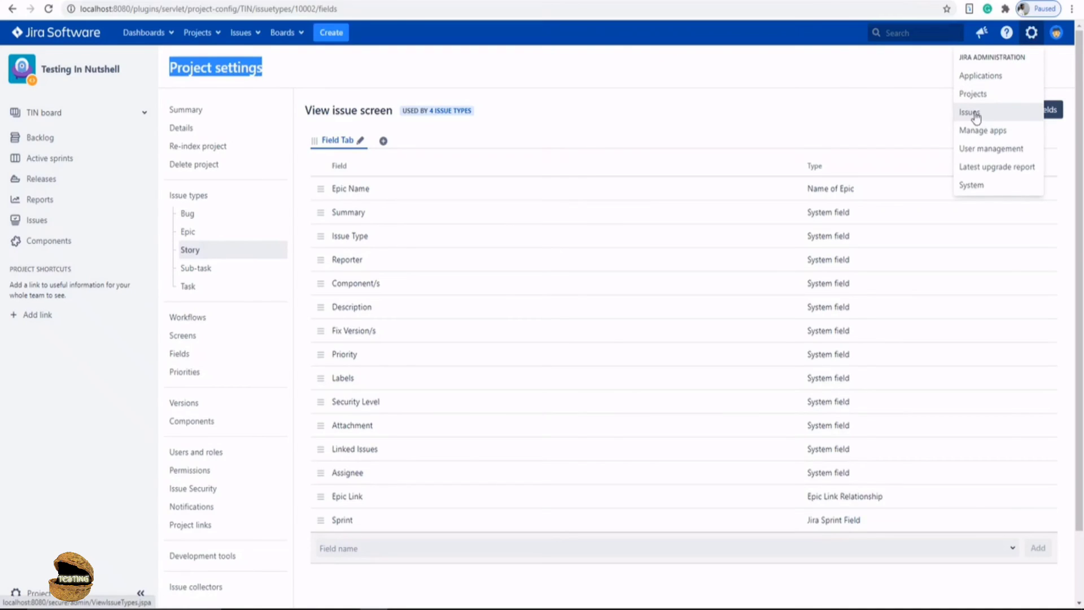
left_click(840, 95)
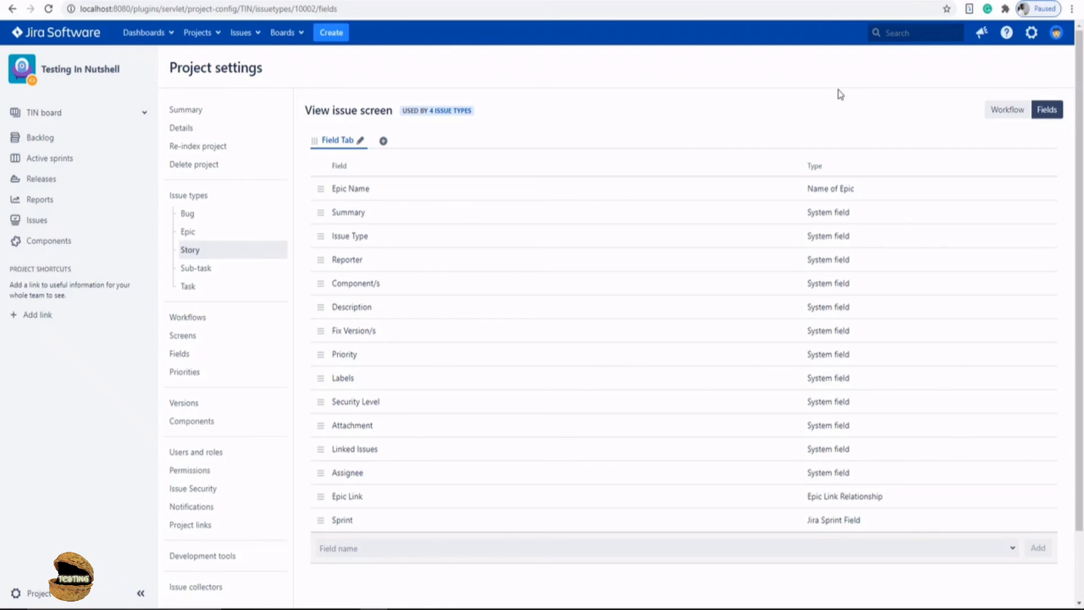
left_click(1032, 32)
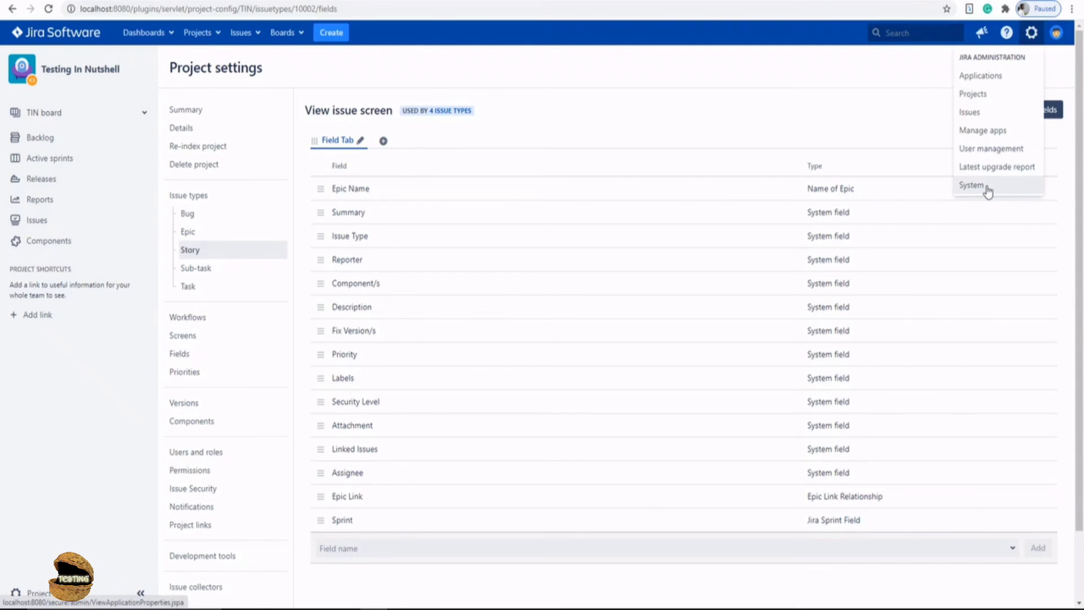
left_click(740, 117)
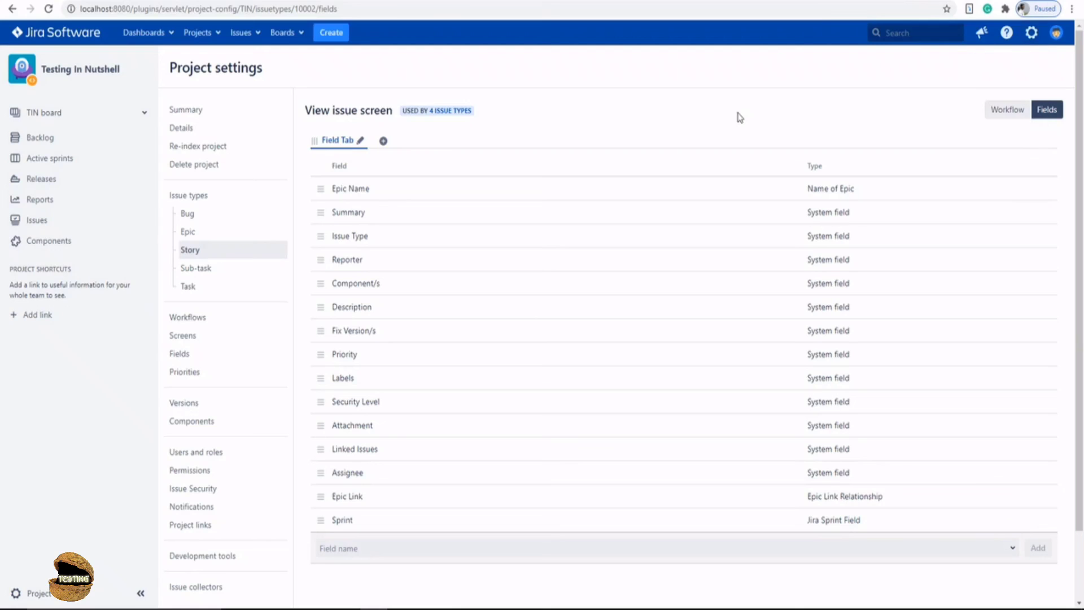